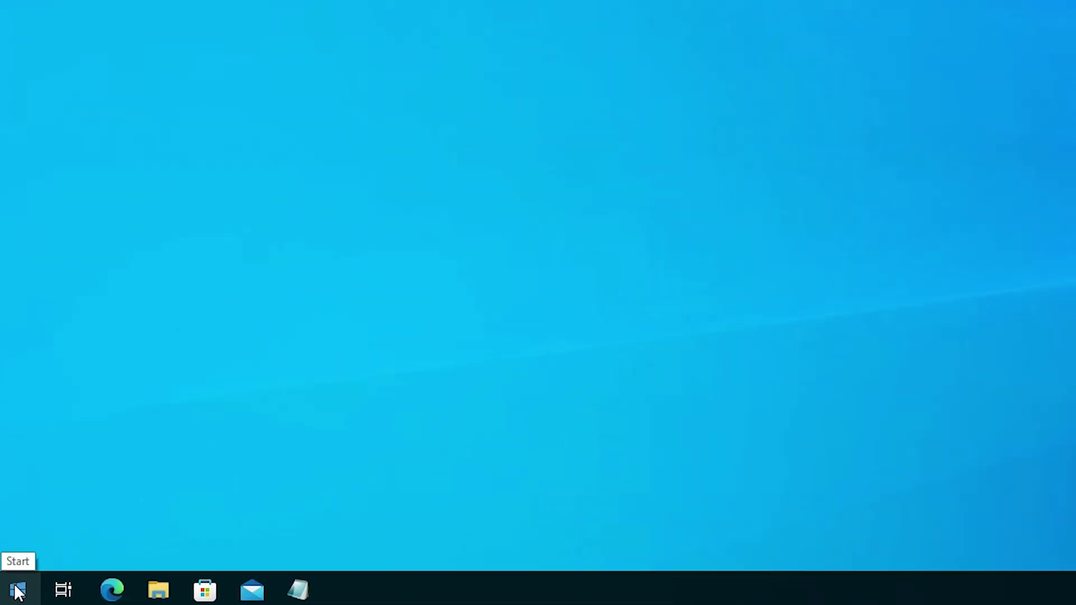
Step: Launch Windows Settings from the Start button's Win+X menu
right_click(12, 593)
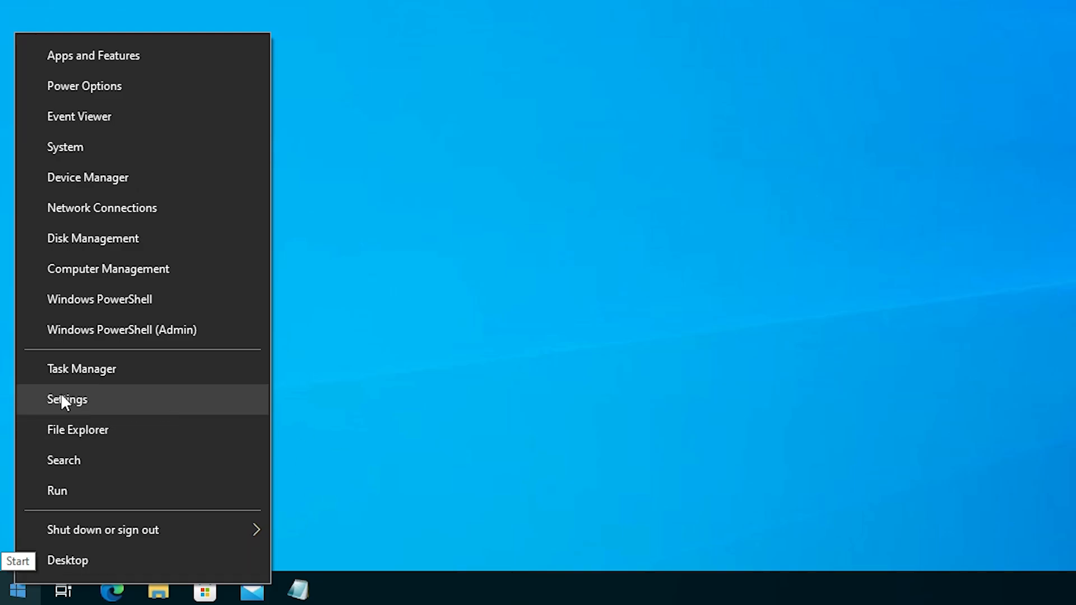
click(72, 400)
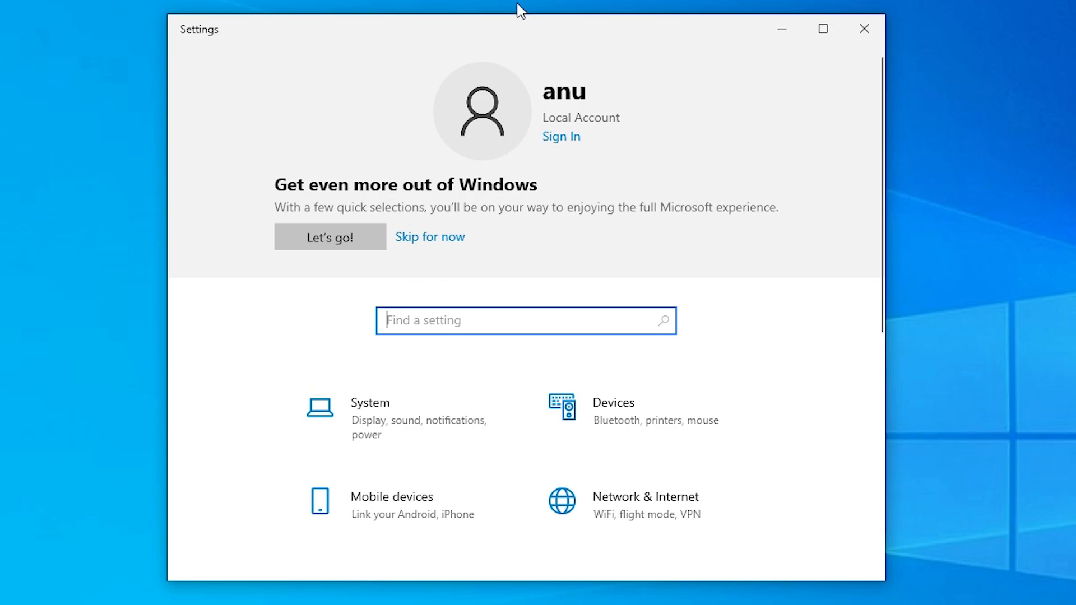
scroll(925, 349, down, 3)
scroll(754, 330, down, 3)
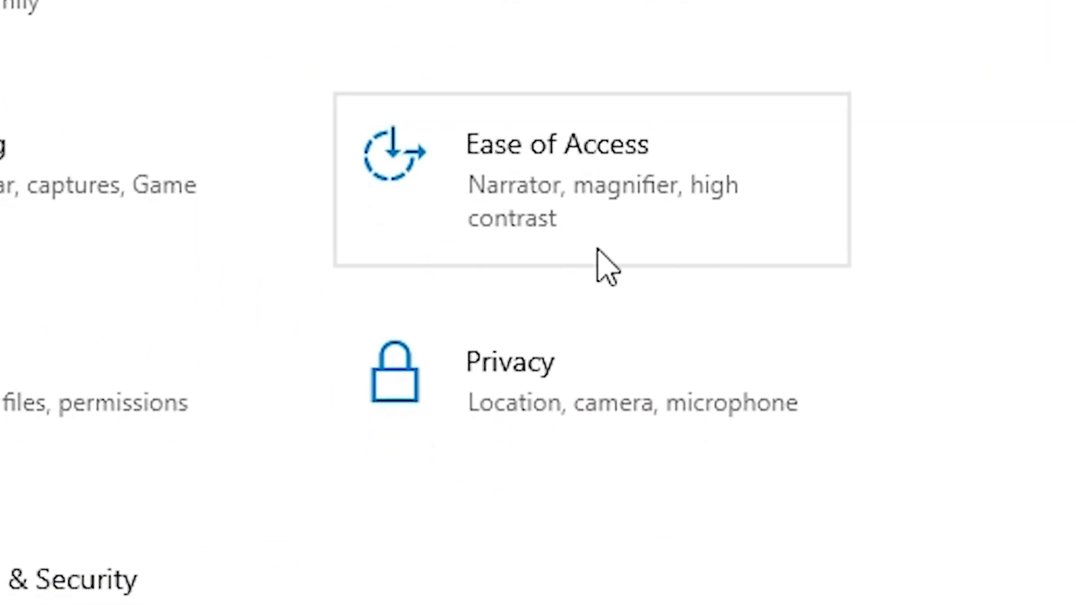
Step: Go to Ease of Access and its Keyboard page, where On-Screen Keyboard is Off
click(589, 198)
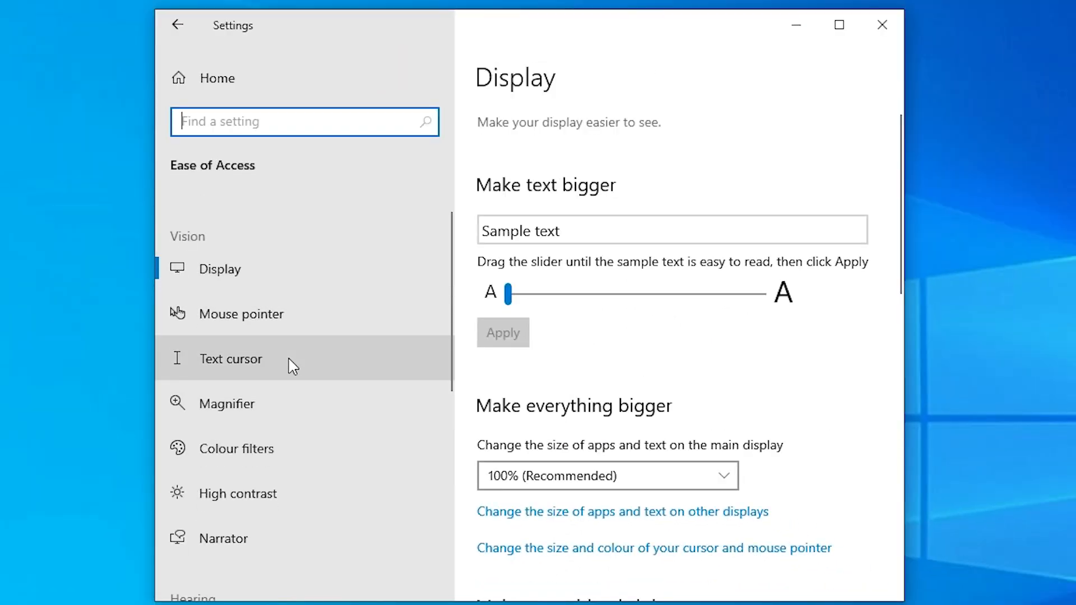
scroll(289, 362, down, 5)
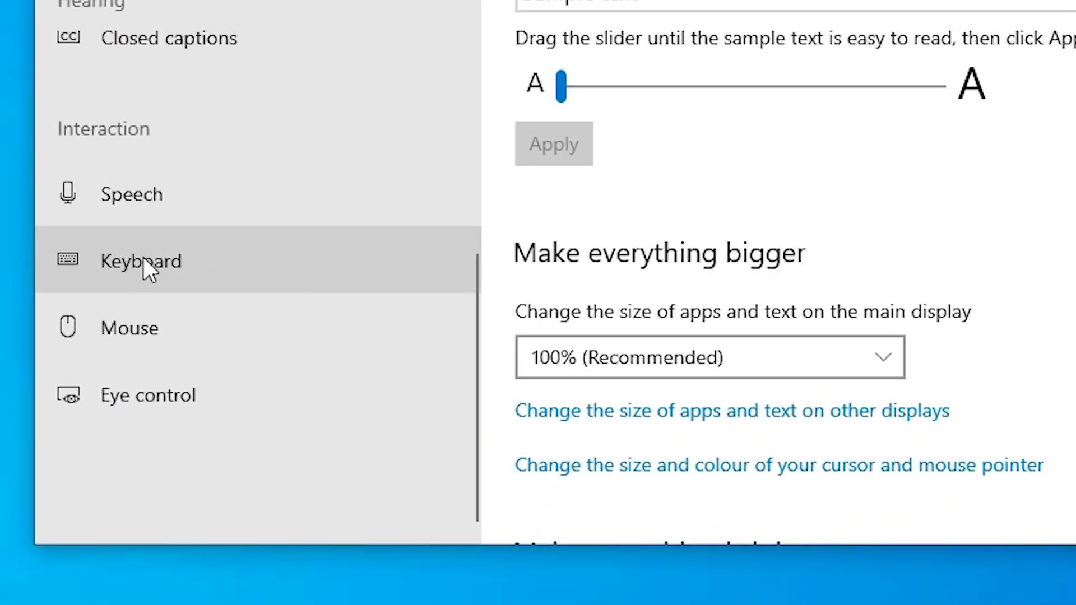
click(139, 261)
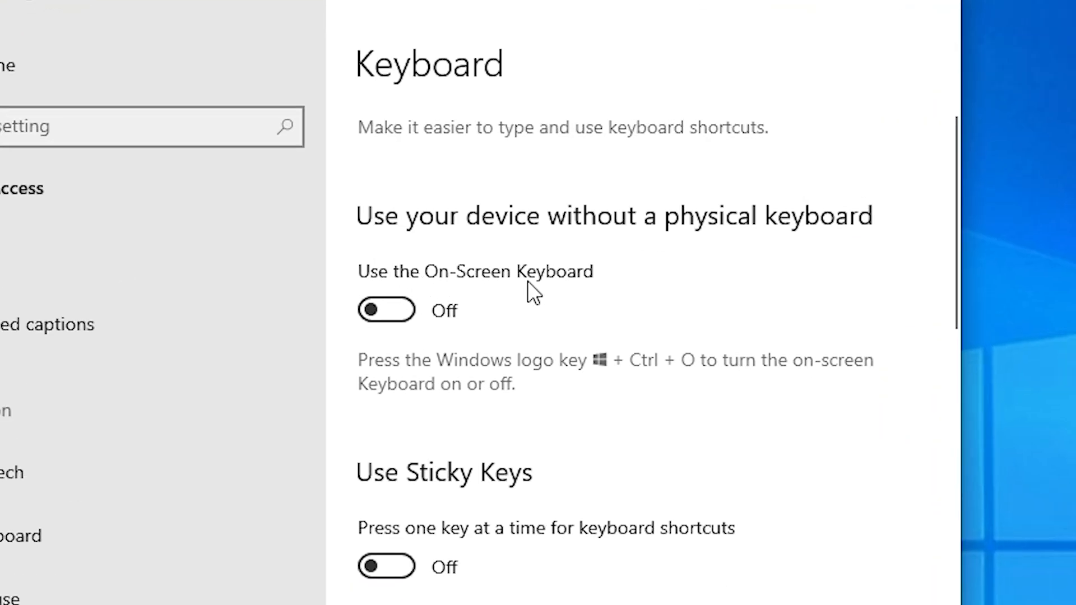
Step: Enable the On-Screen Keyboard, move it aside and select all of the Notepad note's text
click(388, 310)
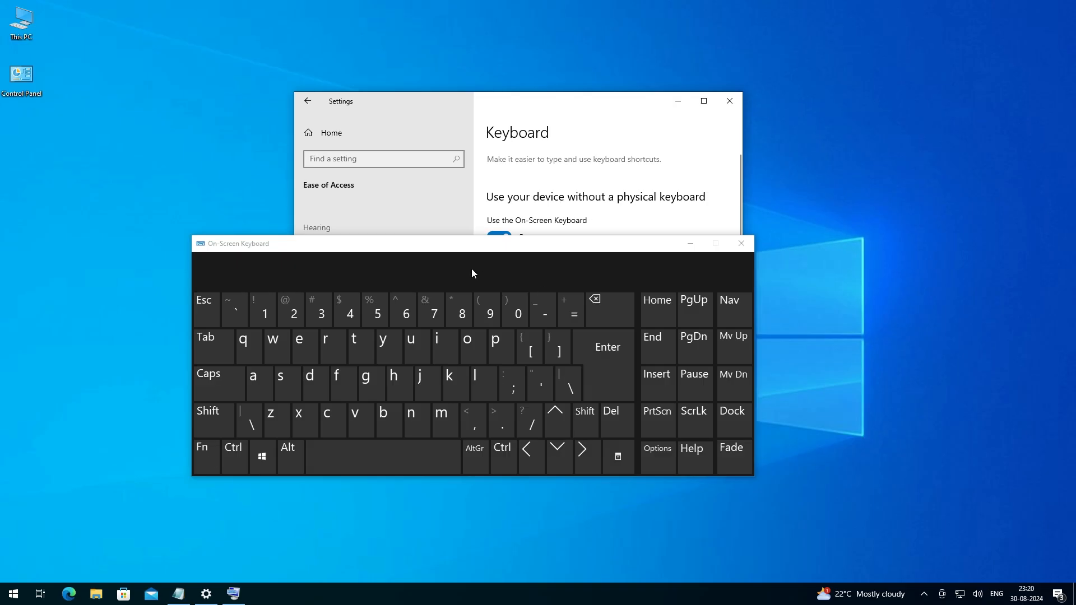
drag(479, 250, 522, 328)
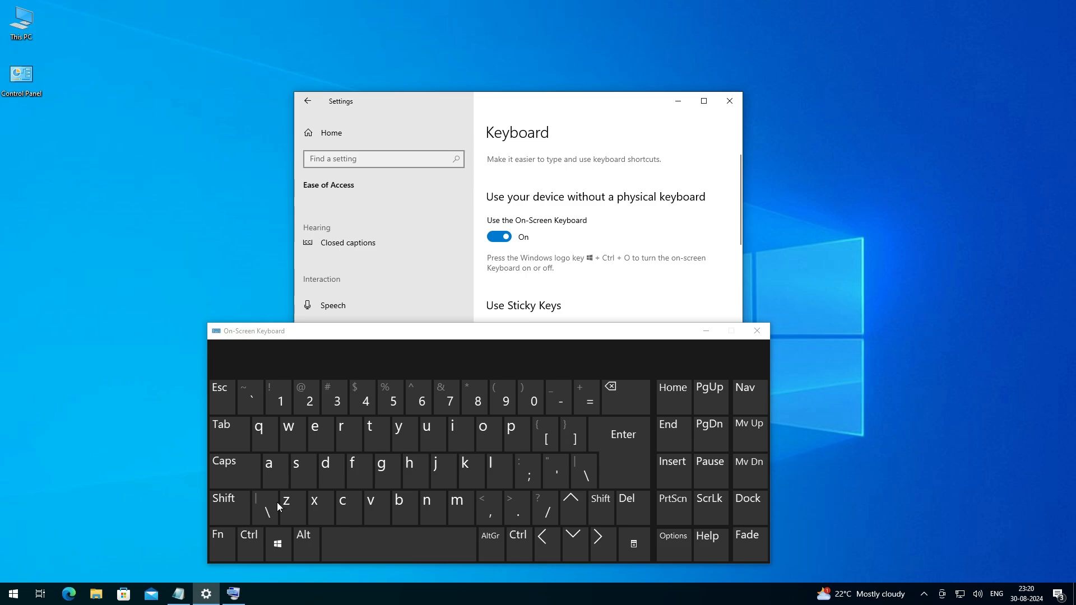
click(177, 593)
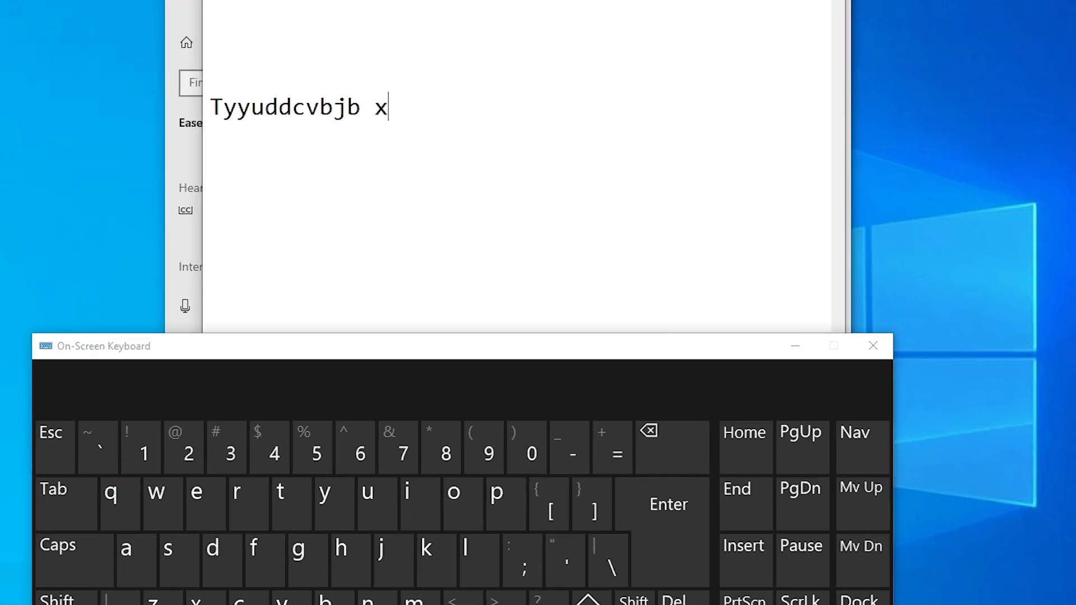
key(ctrl+a)
Step: Replace the note's text with letters tapped on the On-Screen Keyboard, then minimize it
click(325, 492)
click(110, 492)
click(212, 548)
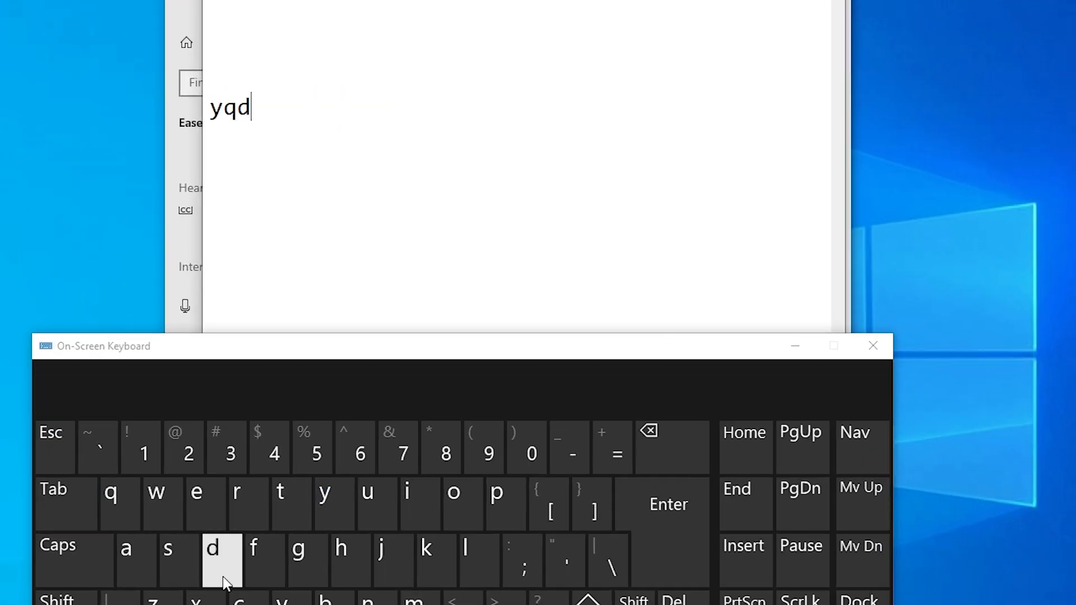
click(465, 548)
click(426, 549)
click(327, 496)
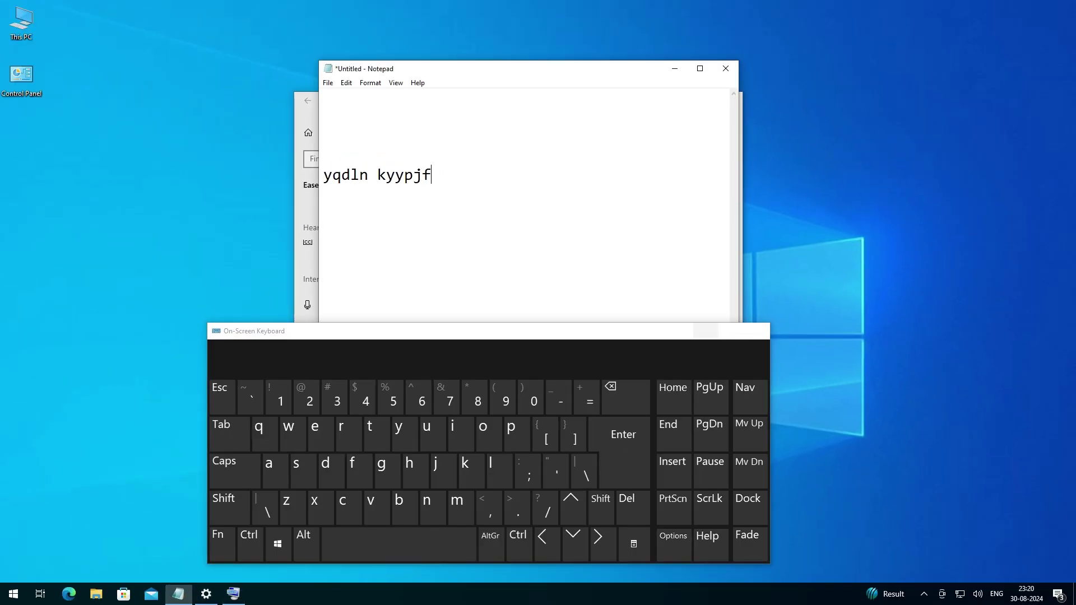
click(795, 346)
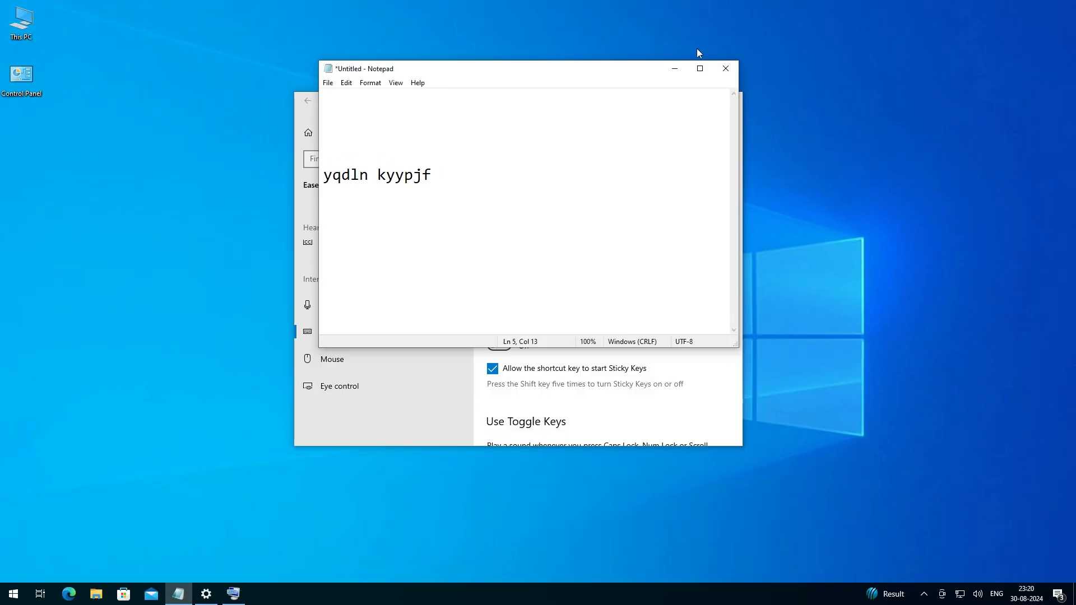
Step: Restore the On-Screen Keyboard from the taskbar and close it so the setting reads Off
click(672, 69)
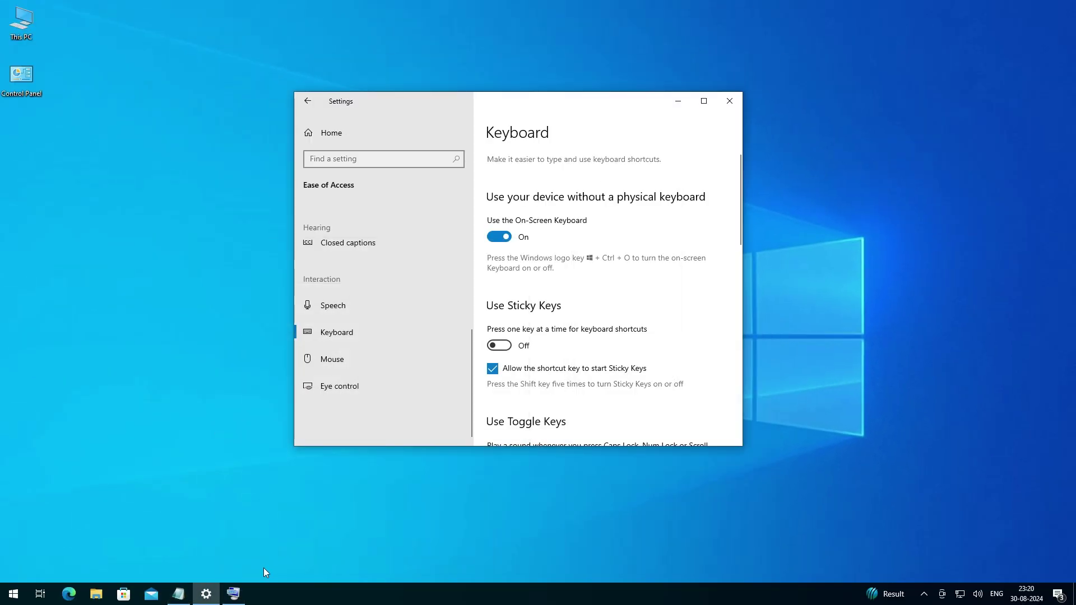
click(237, 596)
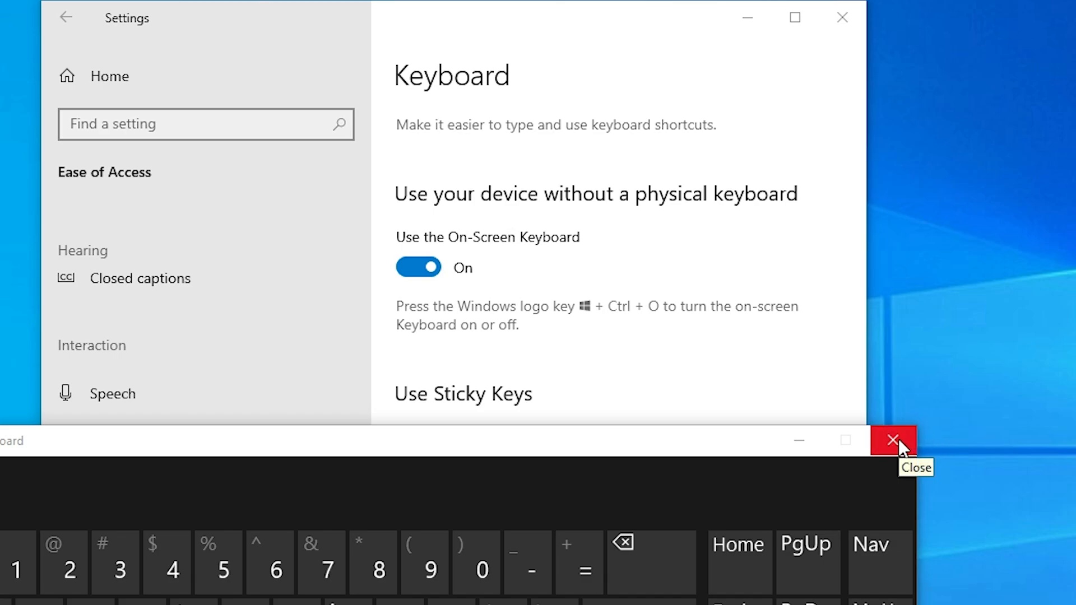
click(894, 441)
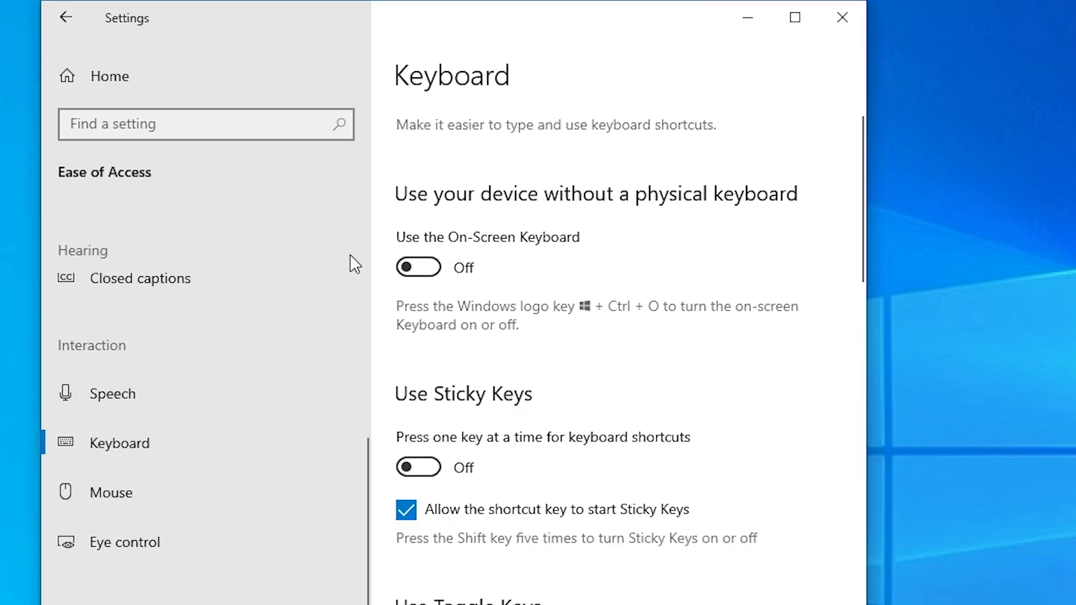
Step: Relaunch the On-Screen Keyboard with Win+Ctrl+O and set its toggle back On
key(super+ctrl+o)
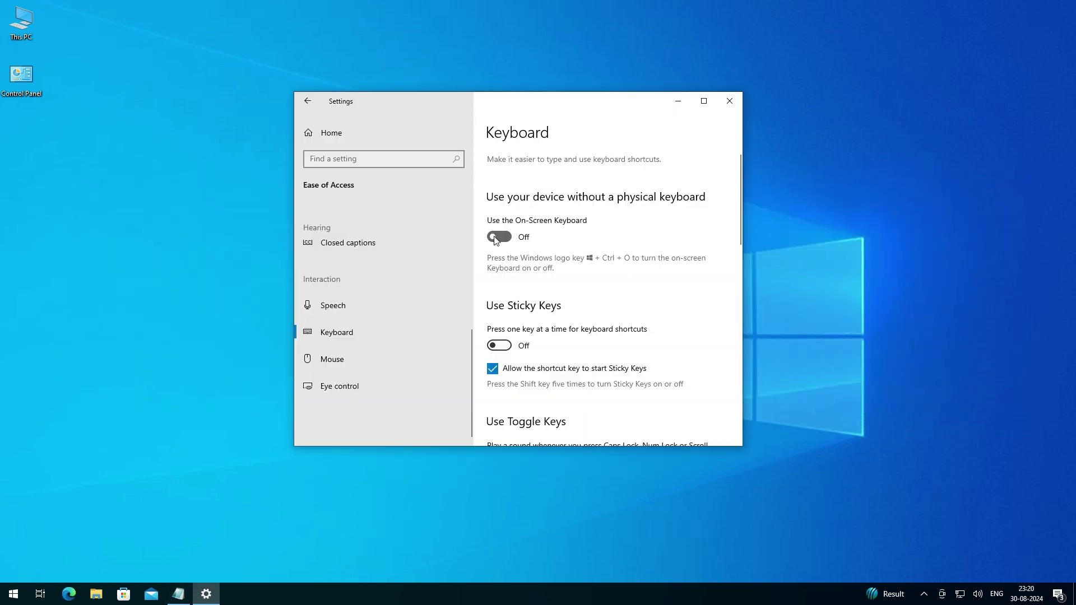
click(496, 237)
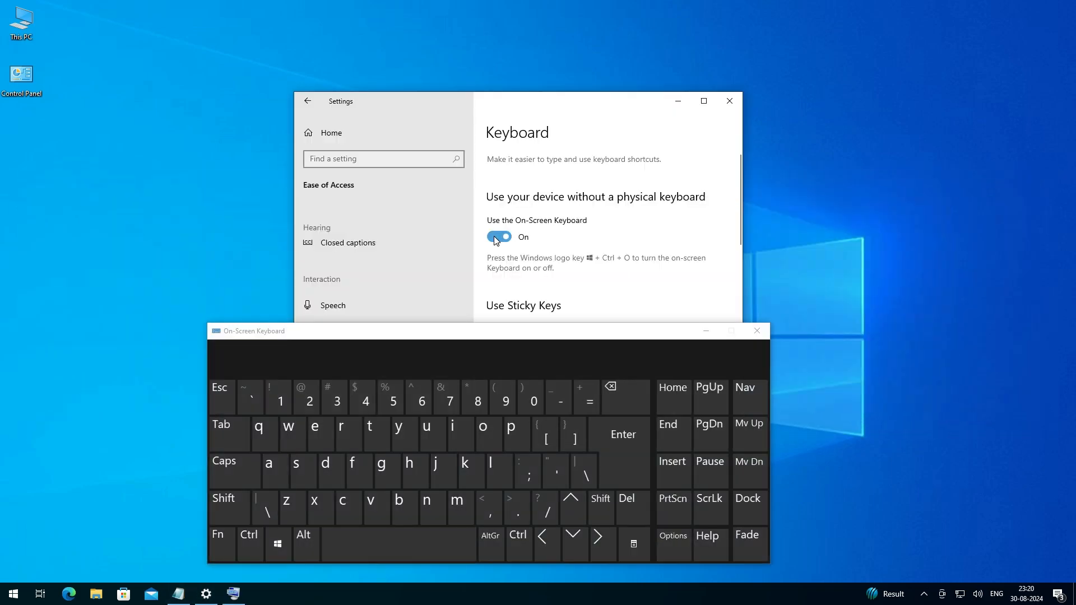